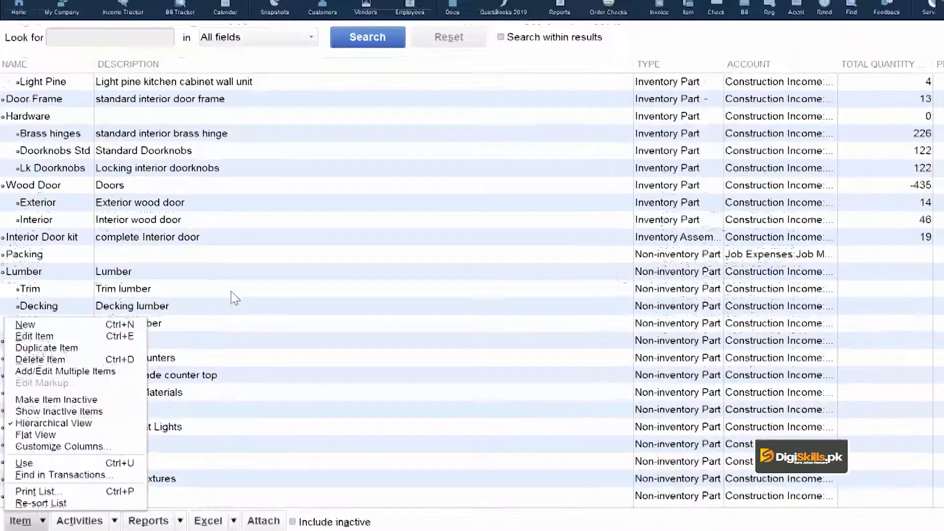
Create a new item of type Inventory Part and name it Cement.
{"action": "left_click", "coordinate": [232, 291]}
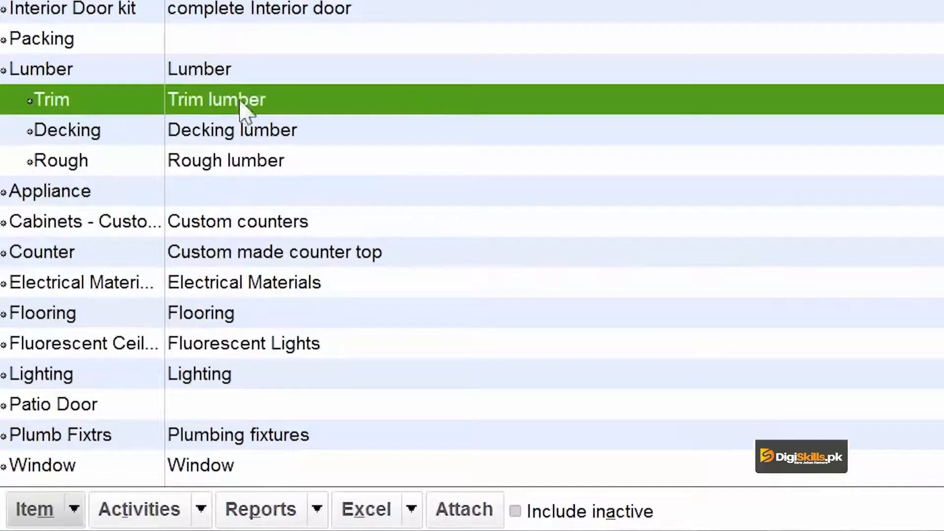
{"action": "left_click", "coordinate": [76, 511]}
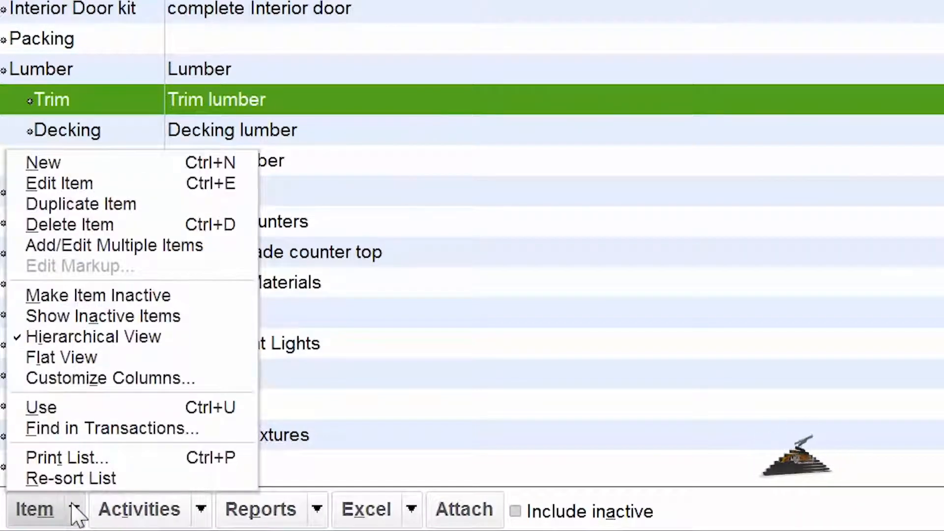
{"action": "left_click", "coordinate": [50, 170]}
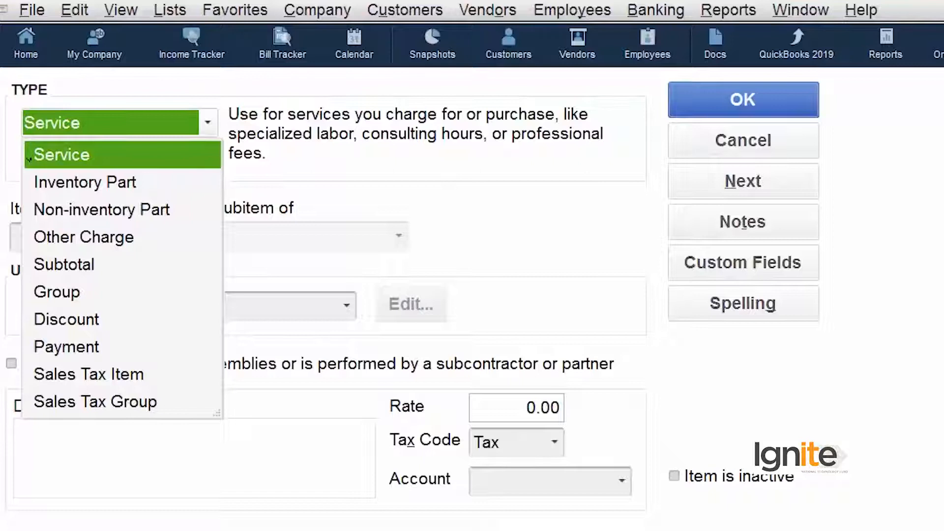
{"action": "left_click", "coordinate": [146, 182]}
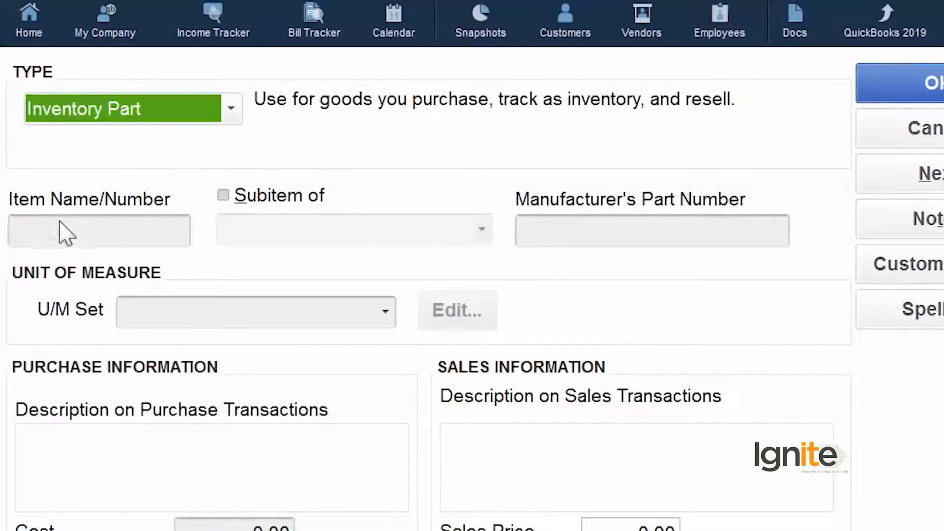
{"action": "left_click", "coordinate": [81, 241]}
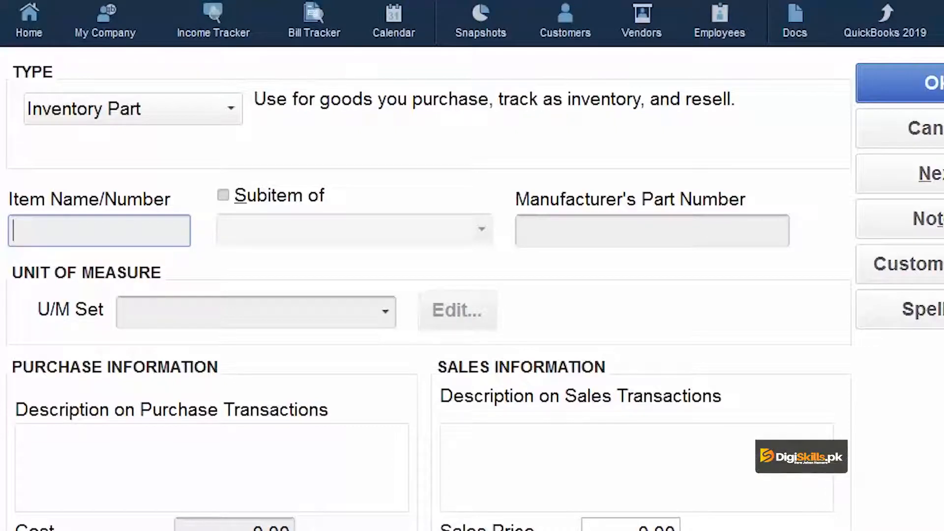
{"action": "type", "text": "Cement"}
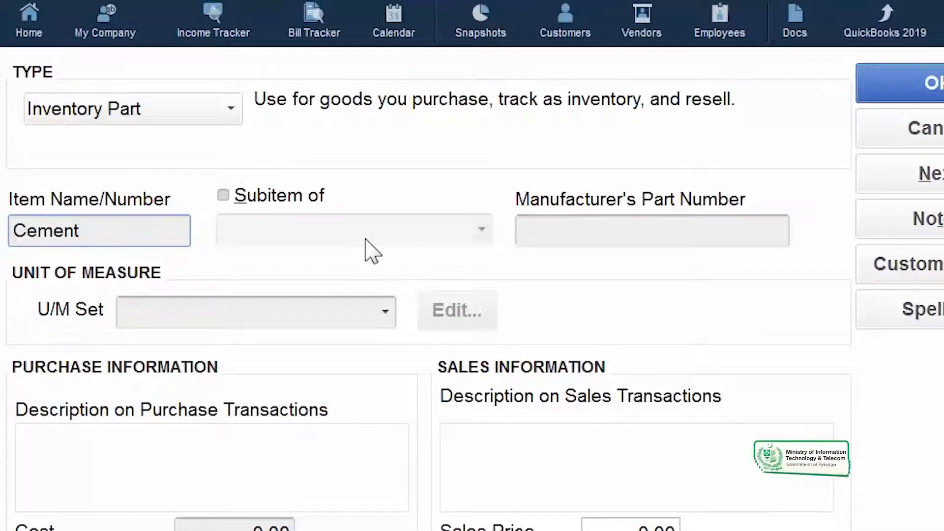
Enter 12345 as the manufacturer's part number of the Cement item.
{"action": "left_click", "coordinate": [680, 225]}
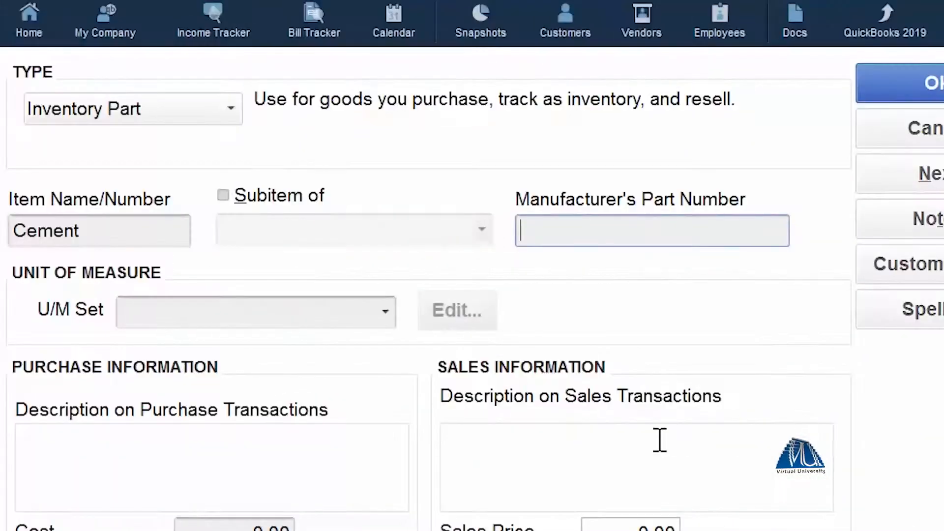
{"action": "type", "text": "123"}
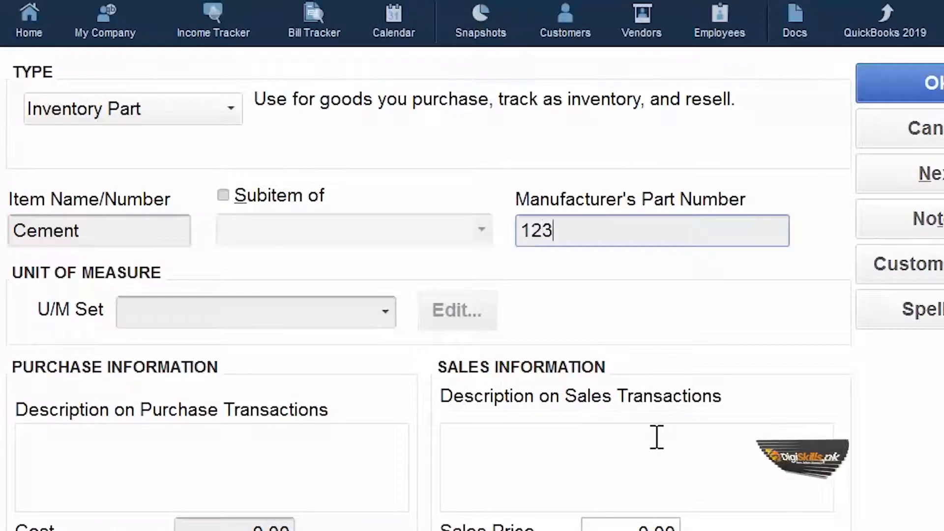
{"action": "type", "text": "45"}
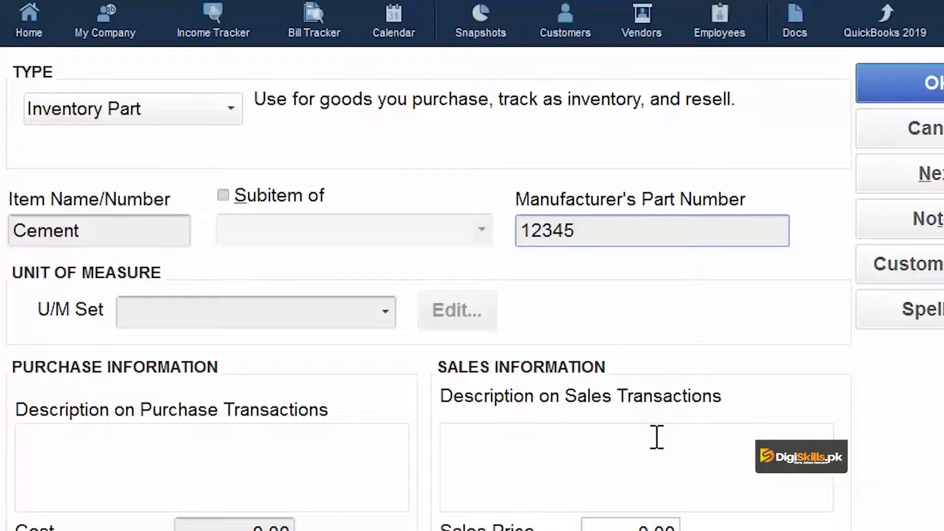
Assign the Each to Case/Doz unit of measure set to the Cement item.
{"action": "left_click", "coordinate": [351, 320]}
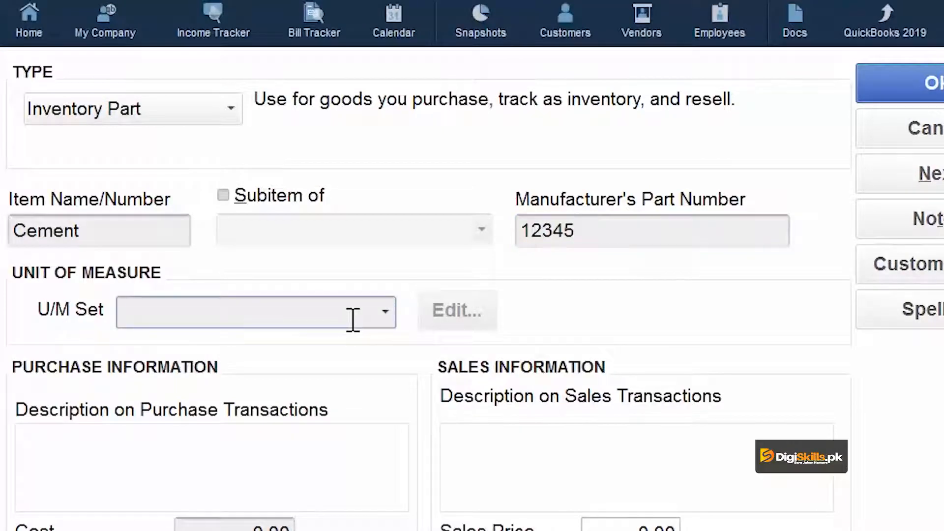
{"action": "left_click", "coordinate": [386, 317]}
{"action": "left_click", "coordinate": [187, 361]}
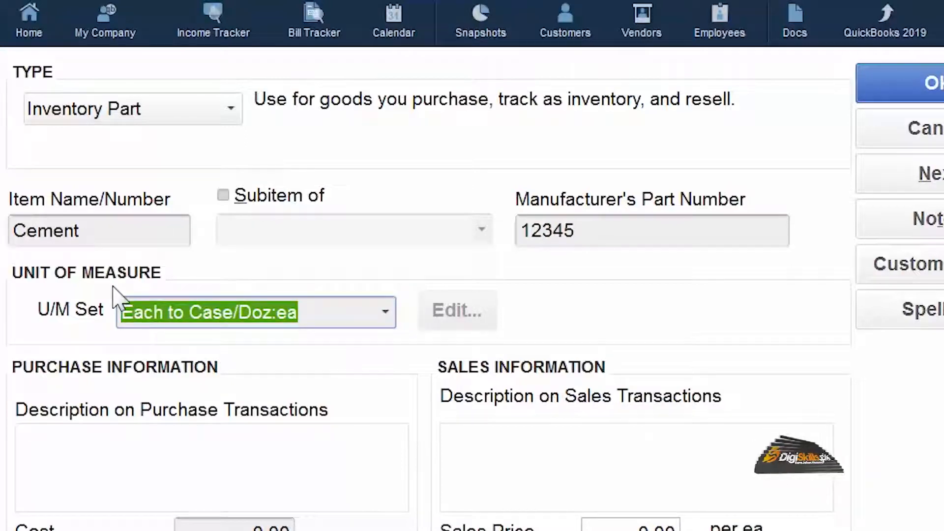
{"action": "type", "text": "Bags"}
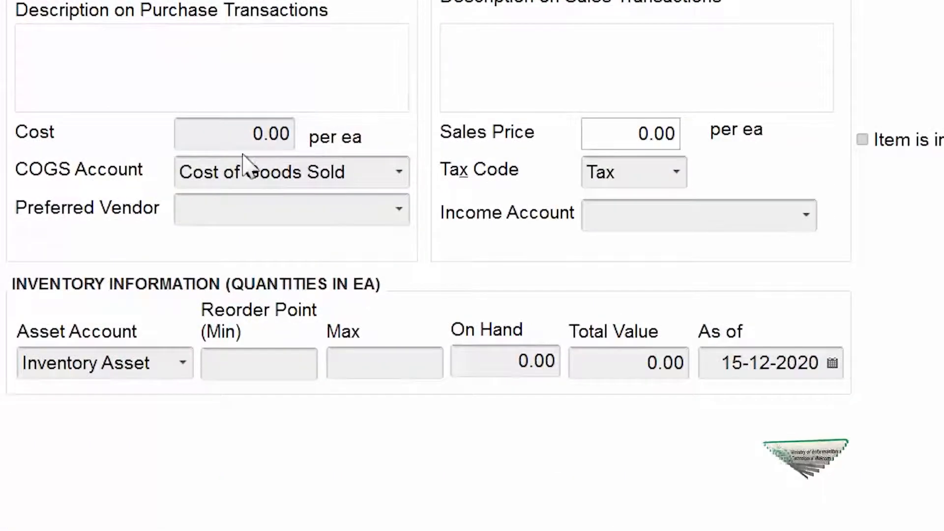
Set the Cement item's purchase cost to 800.00 and its sales price to 880.00.
{"action": "left_click", "coordinate": [229, 129]}
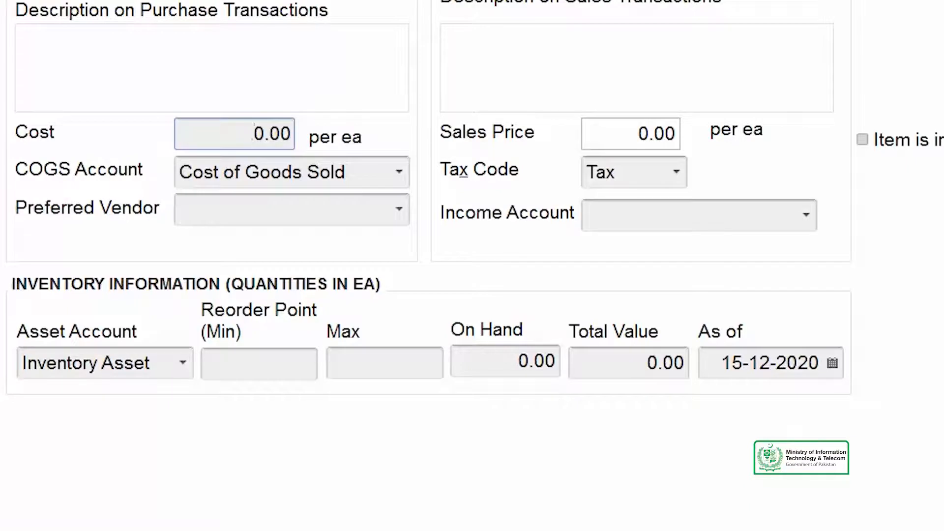
{"action": "type", "text": "80"}
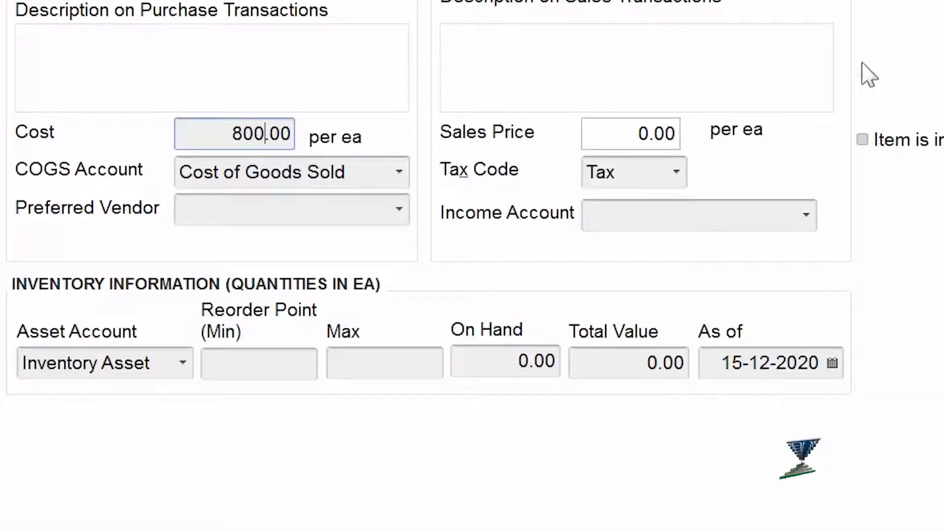
{"action": "left_click", "coordinate": [628, 129]}
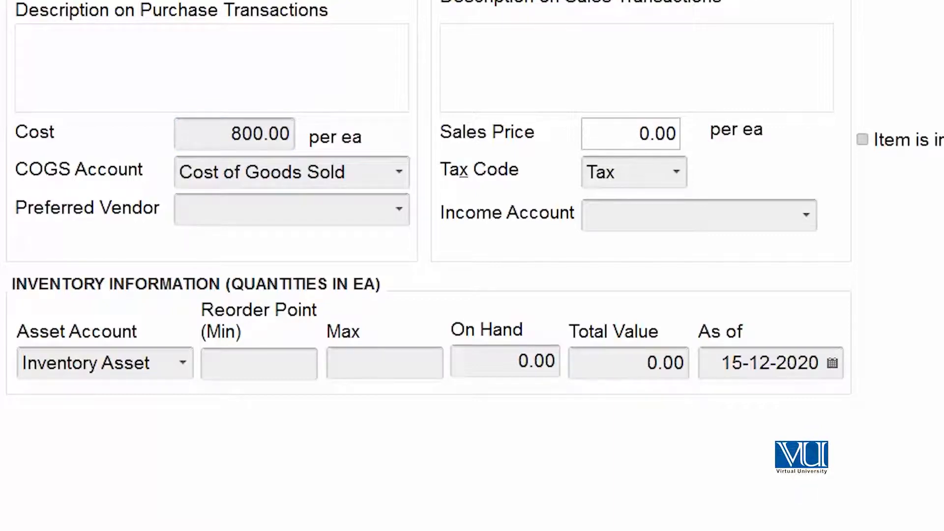
{"action": "type", "text": "88"}
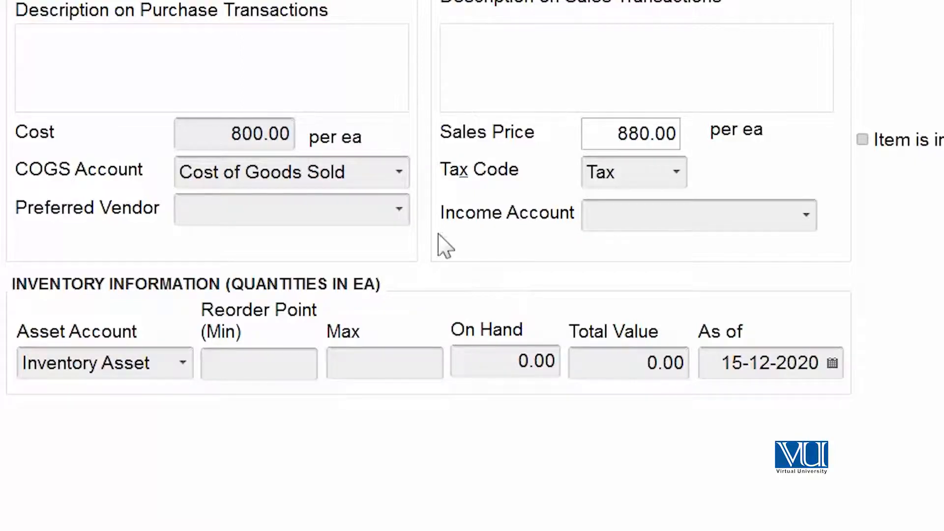
Keep Cost of Goods Sold as the COGS account and choose the Construction Income materials subaccount as the income account.
{"action": "left_click_drag", "start_coordinate": [339, 182], "coordinate": [352, 173]}
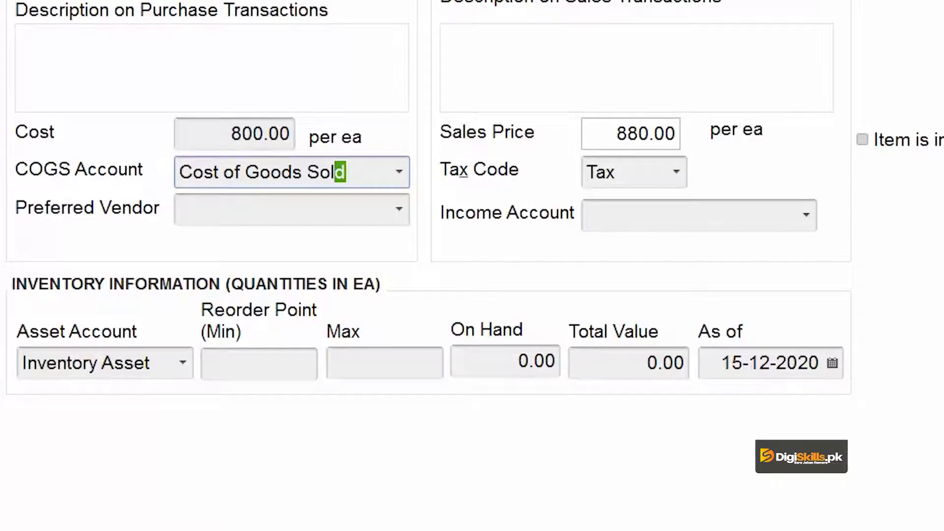
{"action": "left_click", "coordinate": [395, 175]}
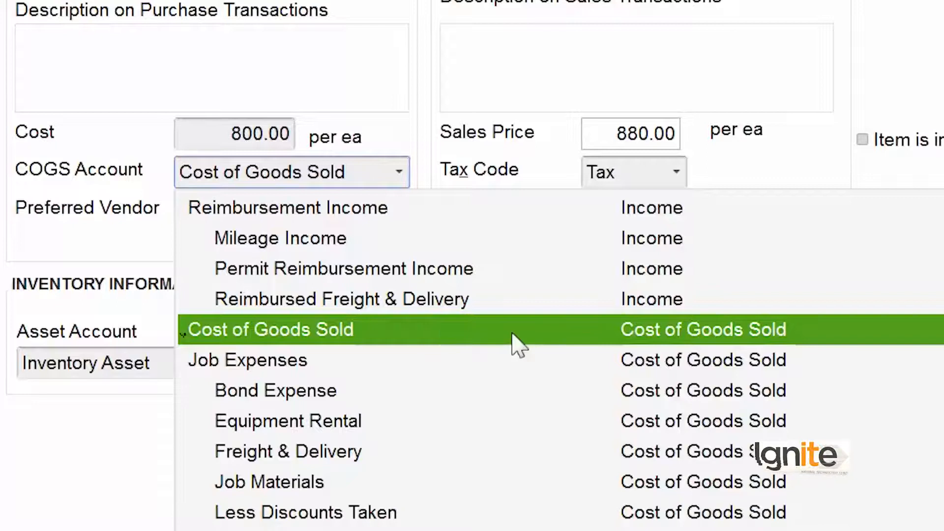
{"action": "left_click", "coordinate": [301, 63]}
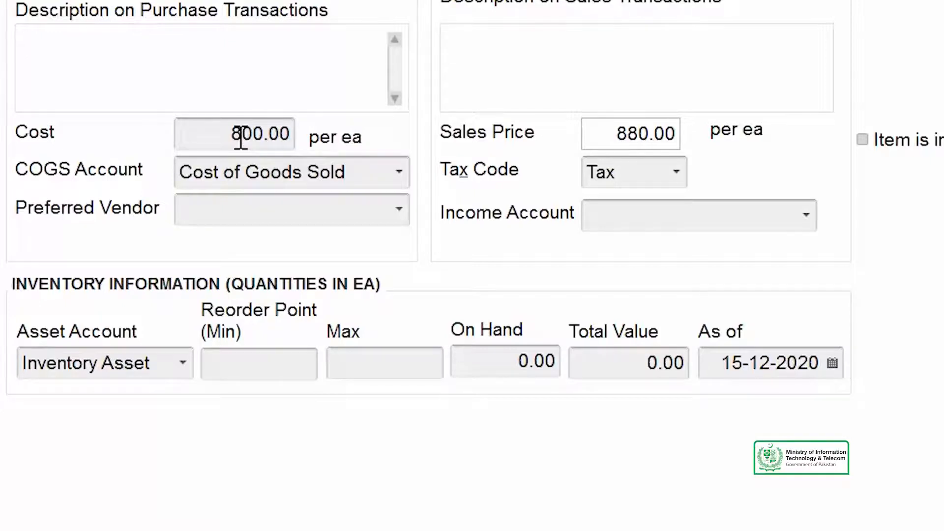
{"action": "left_click", "coordinate": [806, 219]}
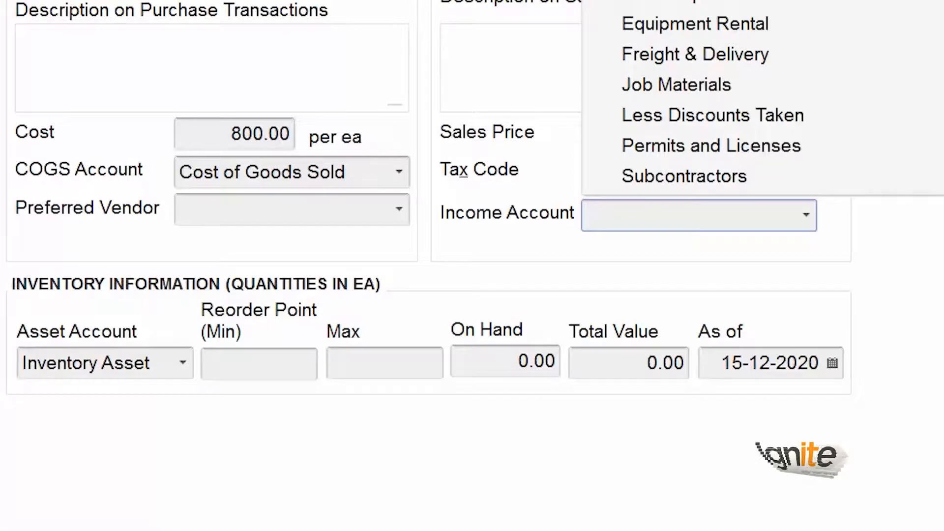
{"action": "key", "text": "Return"}
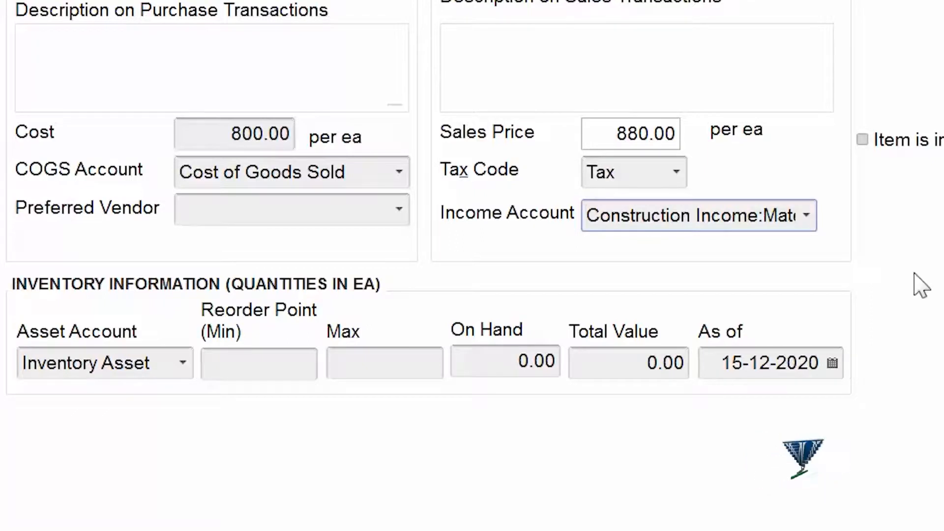
Keep Inventory Asset as the asset account, set the minimum reorder point to 100 and the quantity on hand to 1000.
{"action": "left_click", "coordinate": [183, 368]}
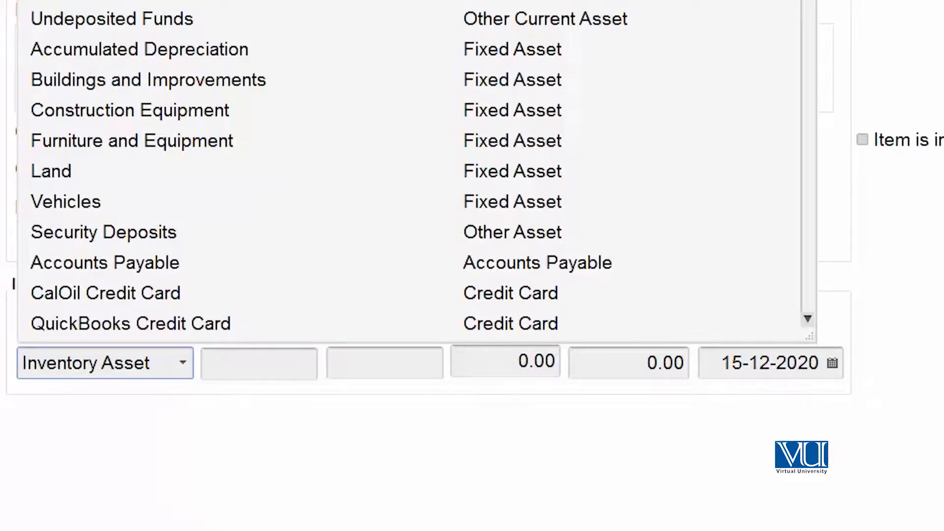
{"action": "left_click", "coordinate": [255, 359]}
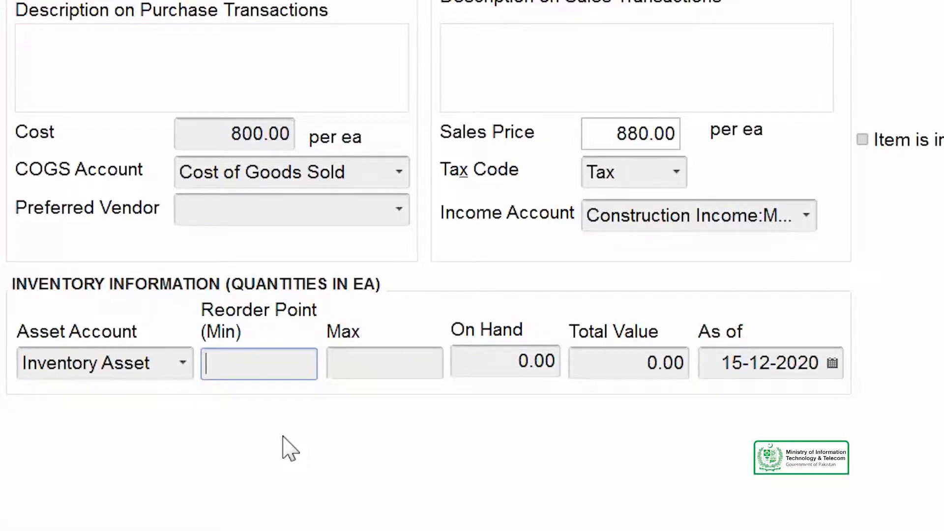
{"action": "type", "text": "100"}
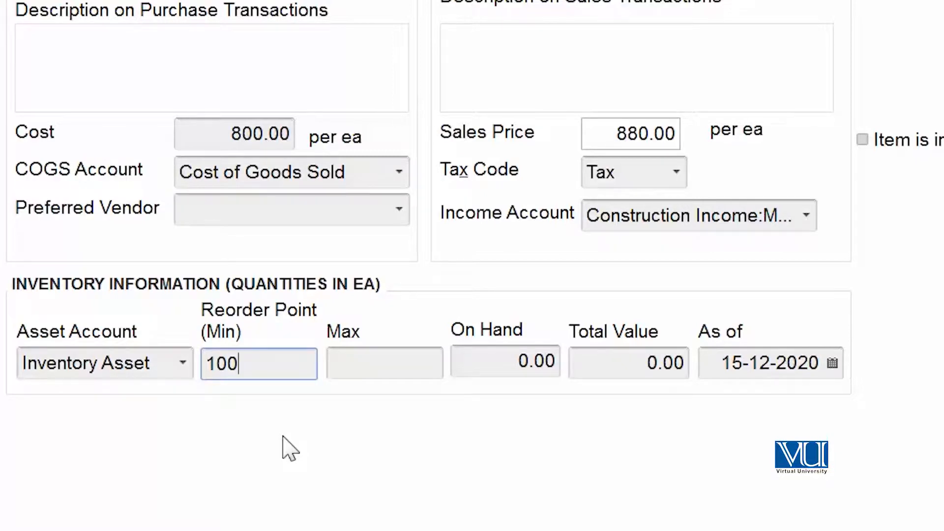
{"action": "key", "text": "Tab"}
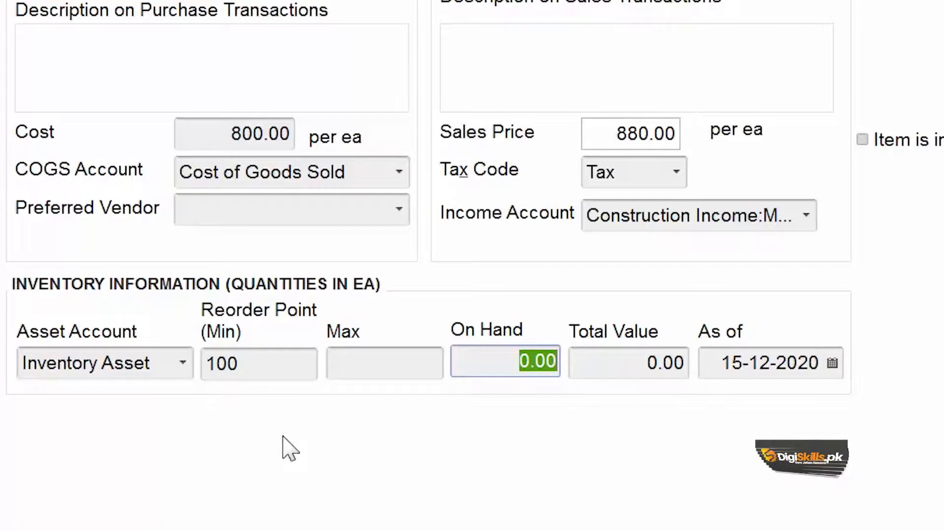
{"action": "type", "text": "1000"}
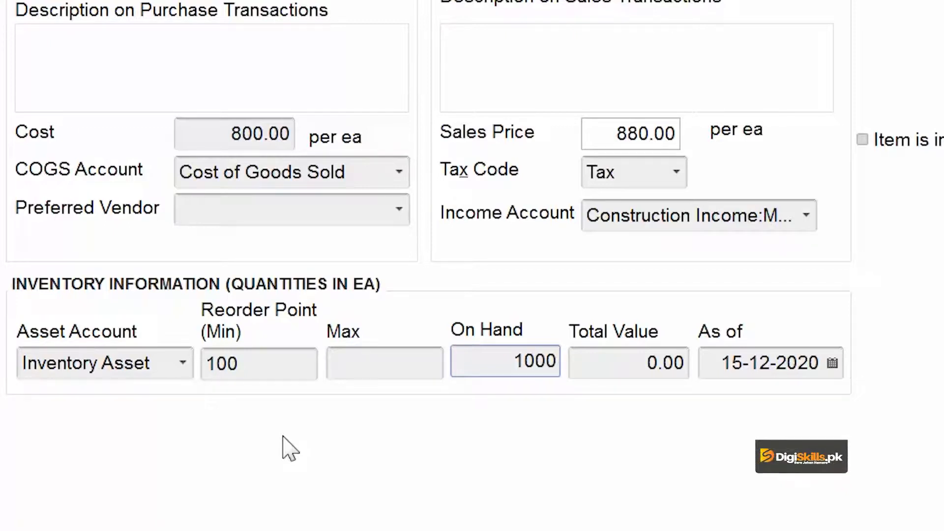
{"action": "key", "text": "Tab"}
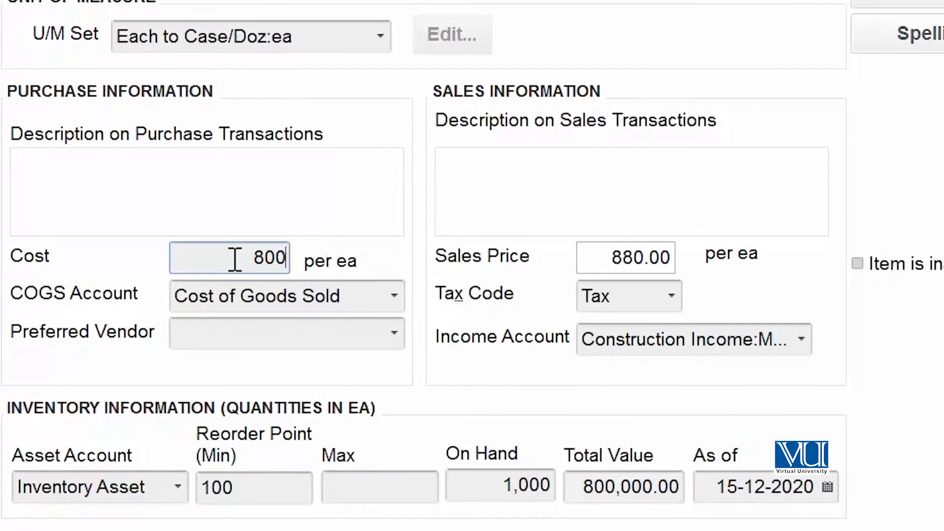
Clear the Cement item's purchase cost and sales price.
{"action": "key", "text": "BackSpace"}
{"action": "key", "text": "BackSpace"}
{"action": "key", "text": "BackSpace"}
{"action": "left_click_drag", "start_coordinate": [604, 263], "coordinate": [762, 243]}
{"action": "key", "text": "BackSpace"}
Clear the minimum reorder point, the quantity on hand and the total value in the inventory information.
{"action": "left_click_drag", "start_coordinate": [255, 483], "coordinate": [3, 459]}
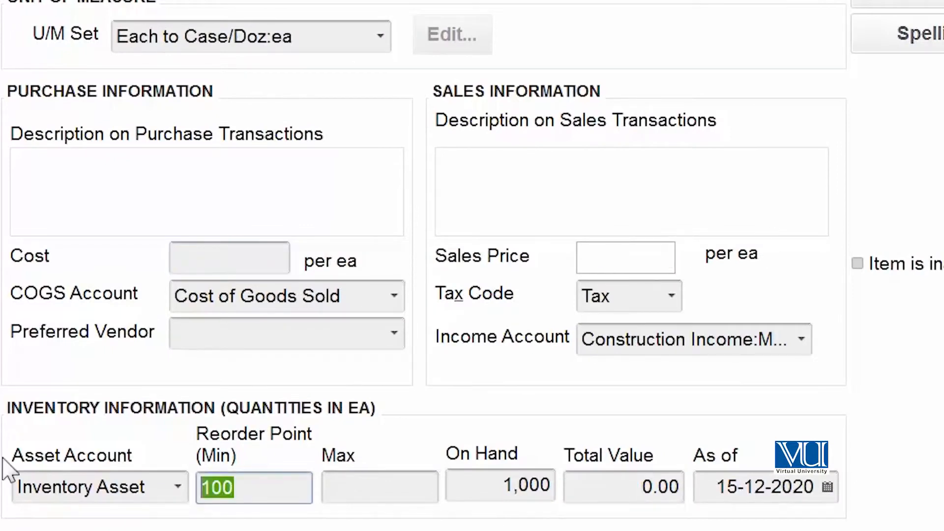
{"action": "key", "text": "BackSpace"}
{"action": "left_click_drag", "start_coordinate": [526, 495], "coordinate": [626, 493]}
{"action": "left_click_drag", "start_coordinate": [499, 485], "coordinate": [594, 481]}
{"action": "key", "text": "BackSpace"}
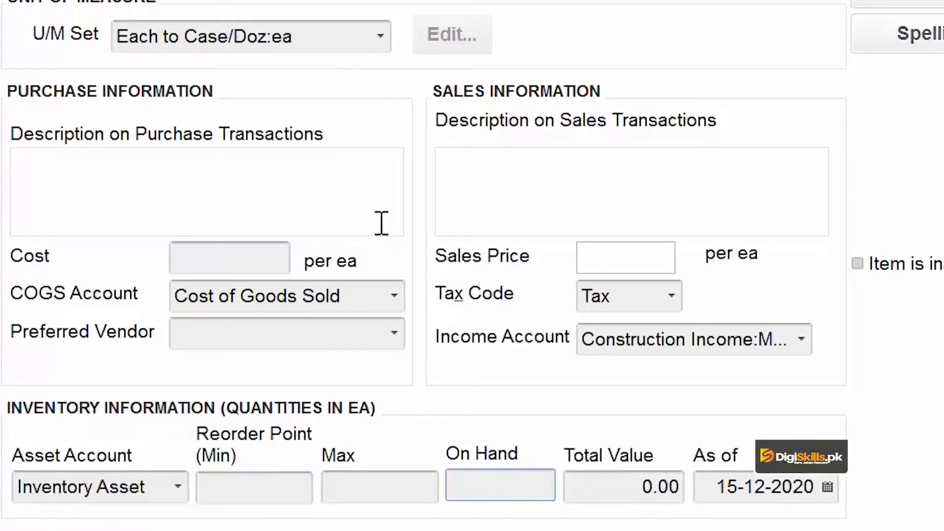
{"action": "left_click", "coordinate": [556, 0]}
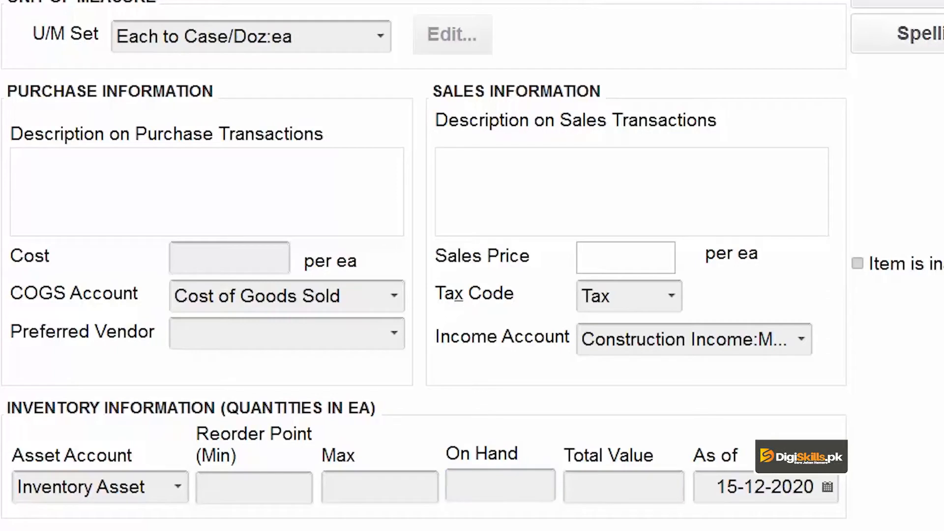